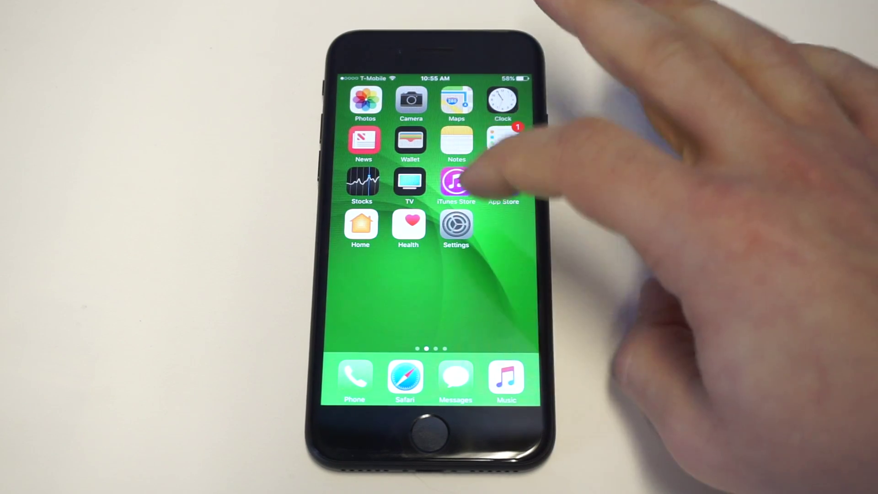
- Check per-app storage usage under General > Storage, then return to the home screen
left_click(456, 225)
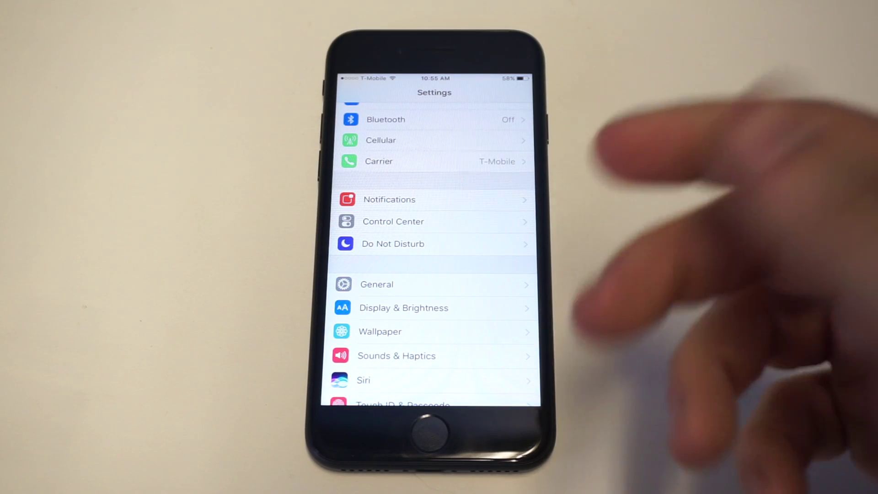
left_click(412, 284)
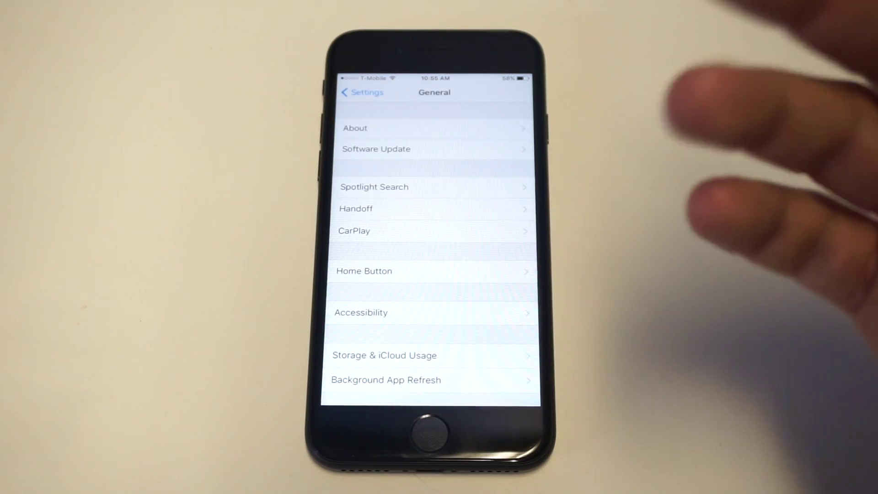
scroll(480, 275, "down", 1)
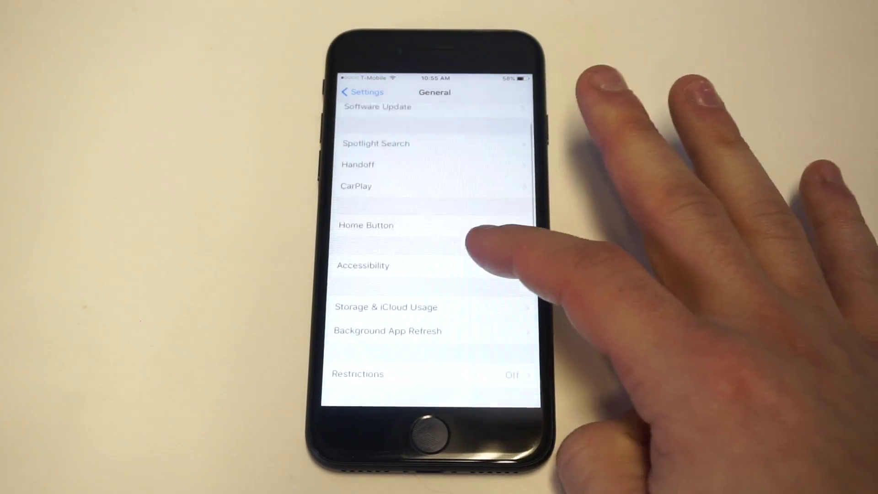
left_click(425, 305)
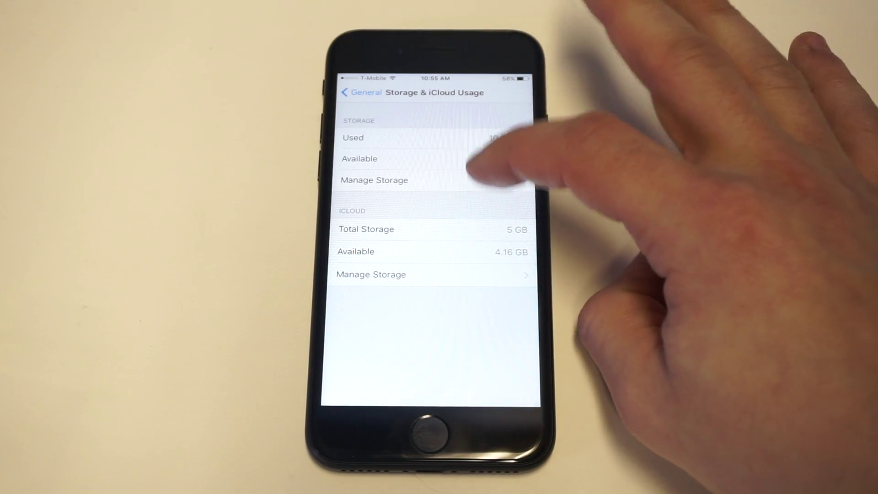
left_click(473, 180)
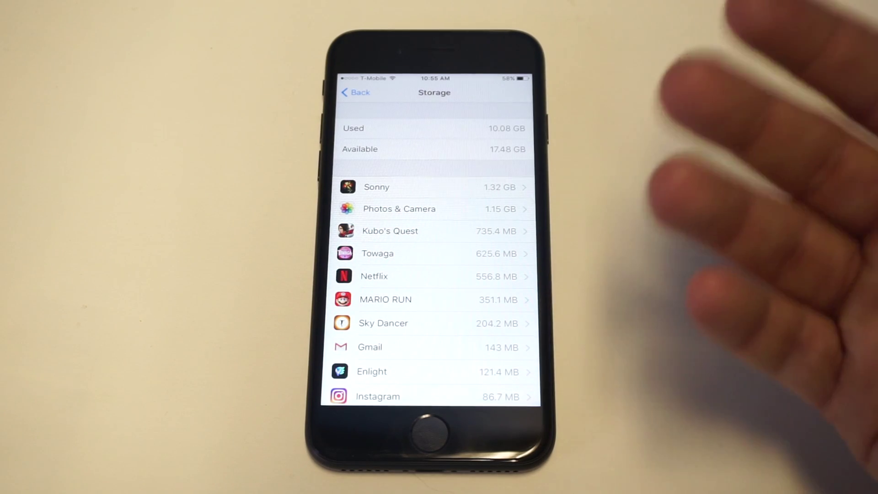
scroll(490, 275, "down", 1)
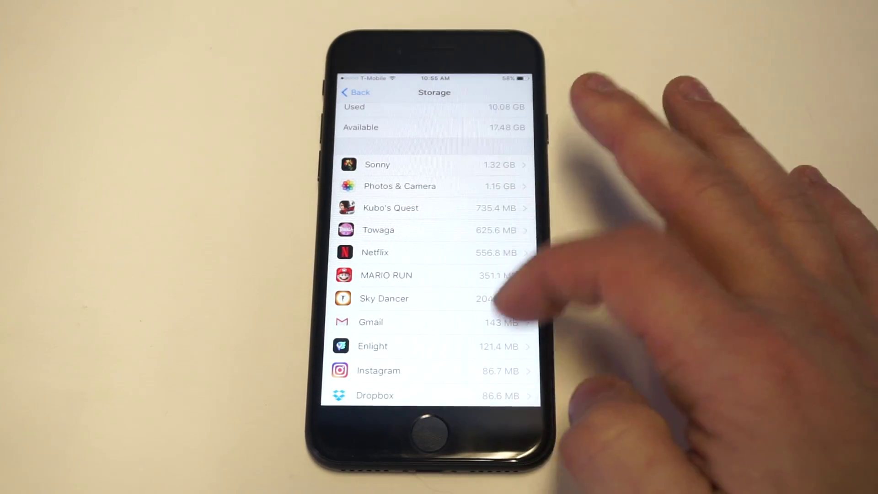
scroll(504, 303, "down", 2)
scroll(508, 289, "up", 3)
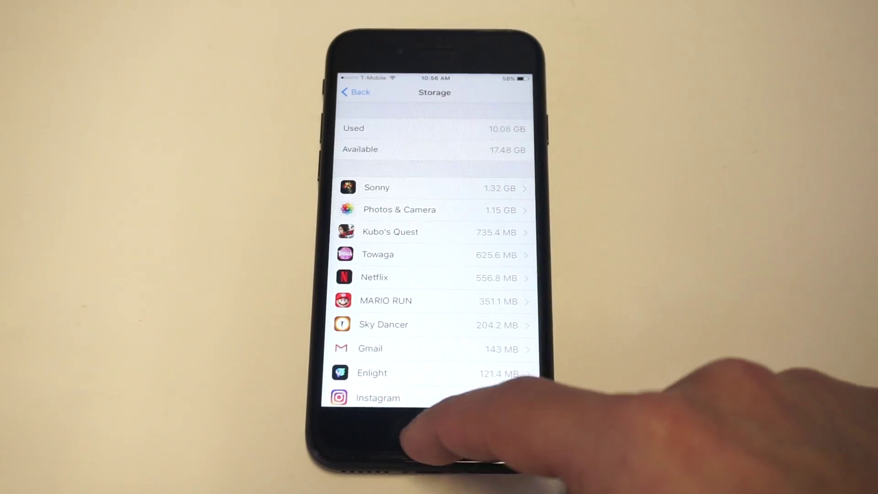
left_click(429, 433)
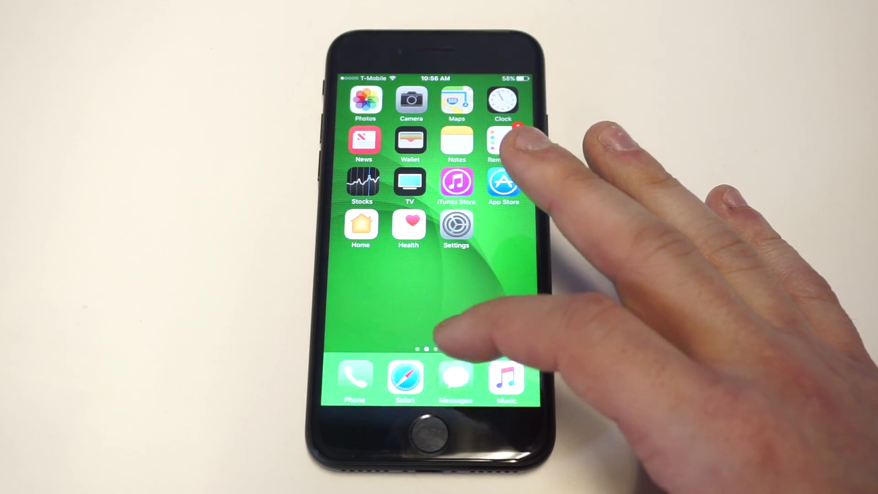
- Close the running background apps in the app switcher, then show the Today widgets
double_click(429, 432)
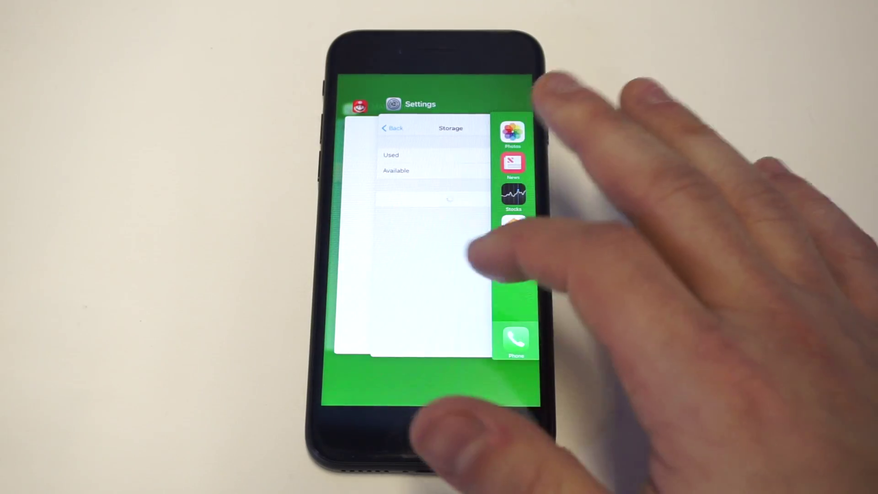
mouse_move(521, 133)
left_mouse_down()
mouse_move(484, 130)
mouse_move(521, 127)
left_mouse_up()
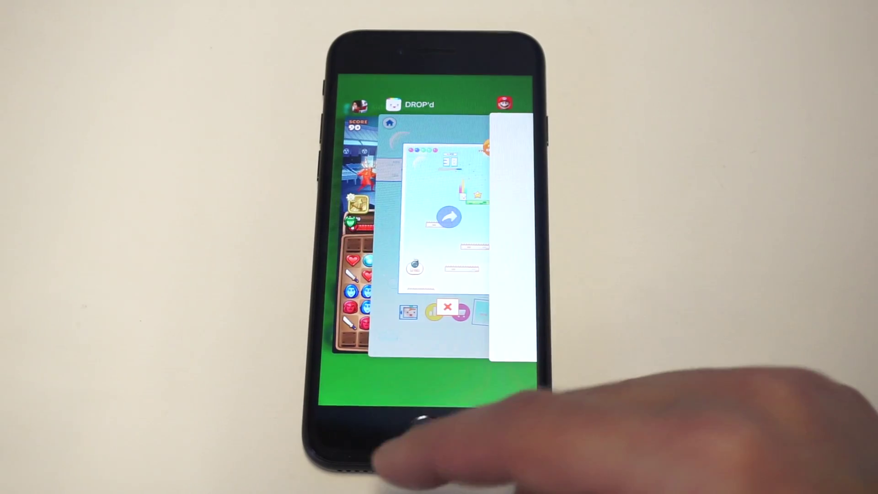
left_click(428, 432)
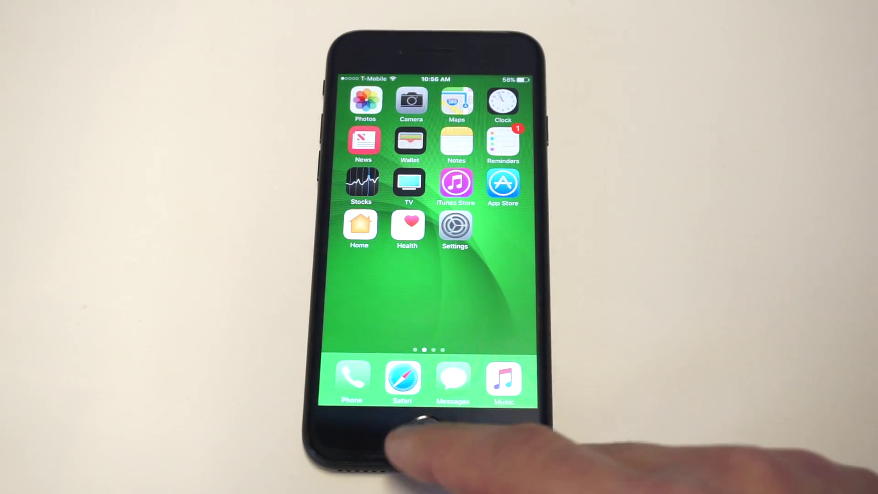
left_click_drag(480, 193, 563, 192)
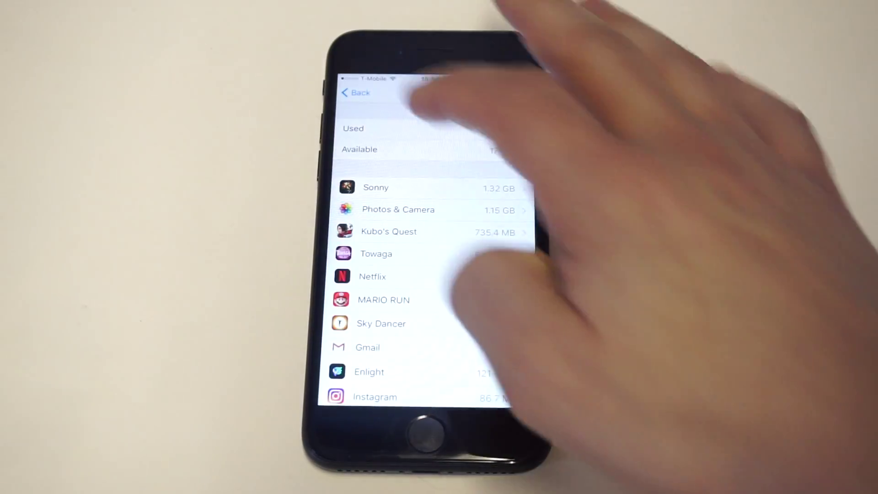
- Reopen Settings and review per-app Location Services permissions under Privacy, leaving it On
left_click(354, 92)
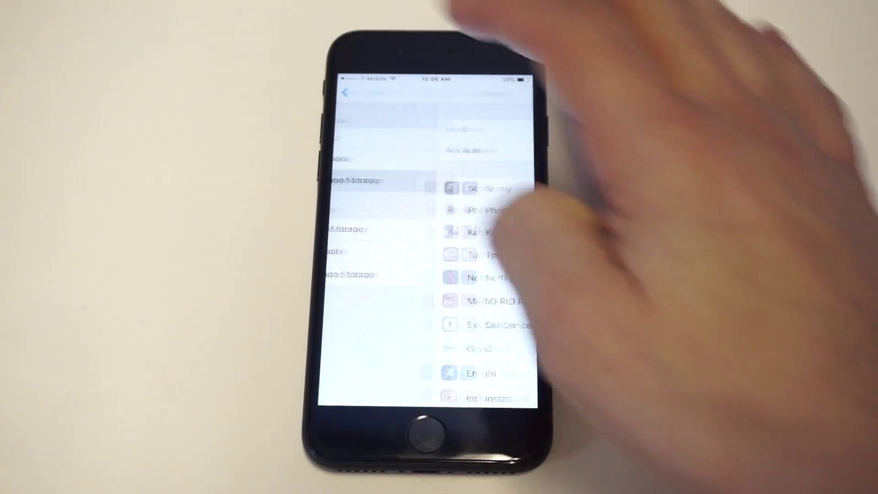
left_click(353, 92)
scroll(494, 206, "down", 3)
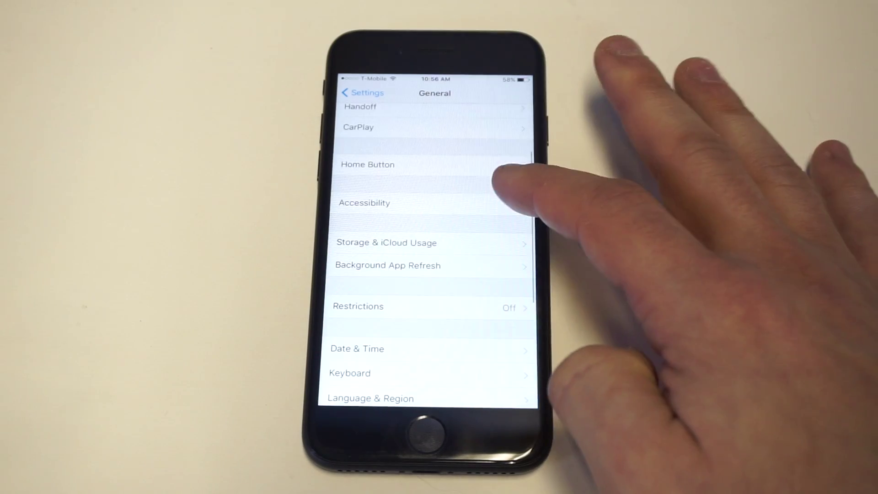
scroll(495, 200, "down", 3)
scroll(494, 206, "down", 3)
scroll(515, 178, "down", 3)
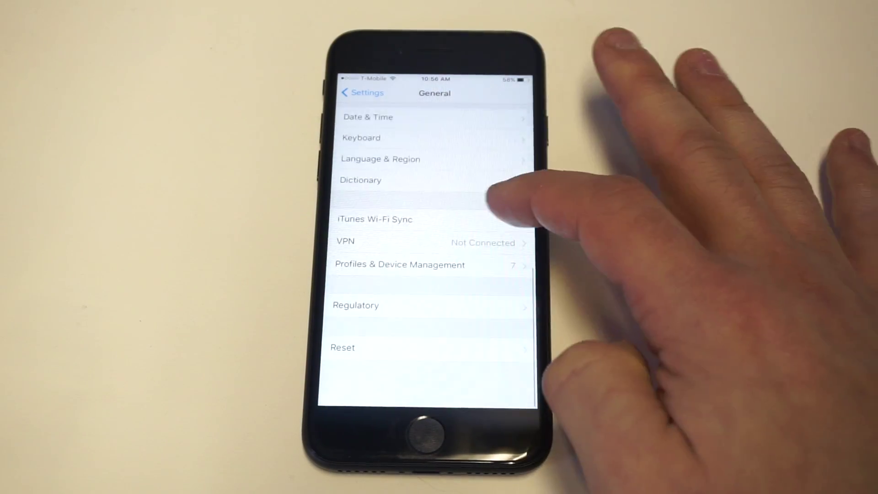
left_click(354, 93)
scroll(480, 227, "down", 3)
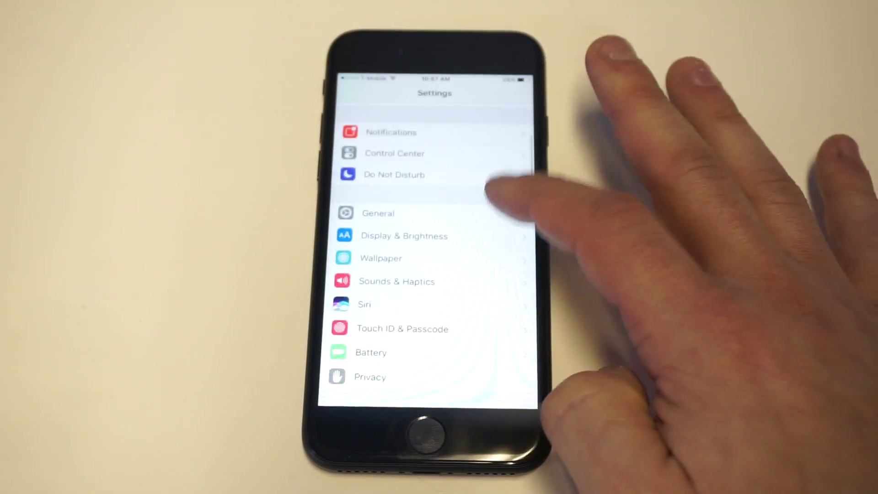
left_click(385, 310)
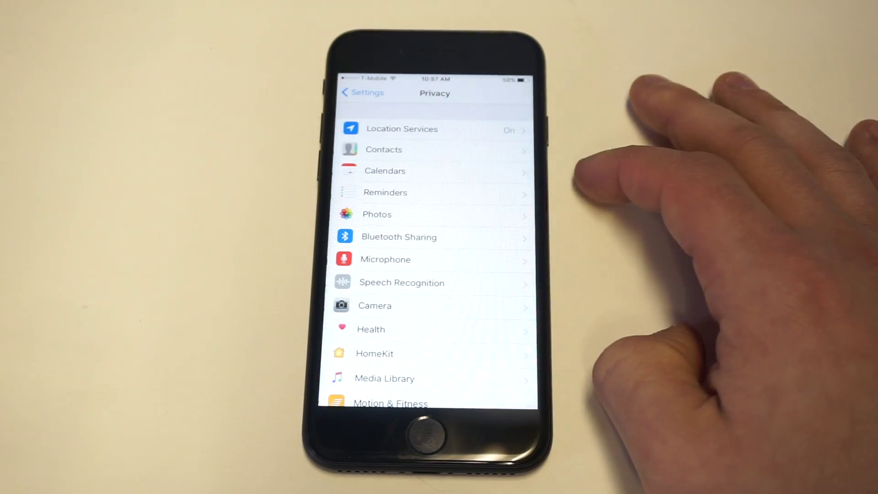
left_click(481, 129)
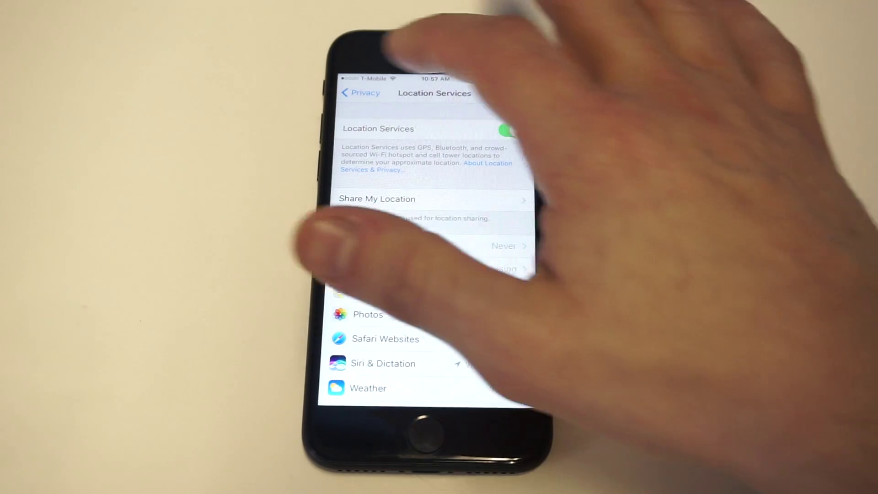
left_click(360, 93)
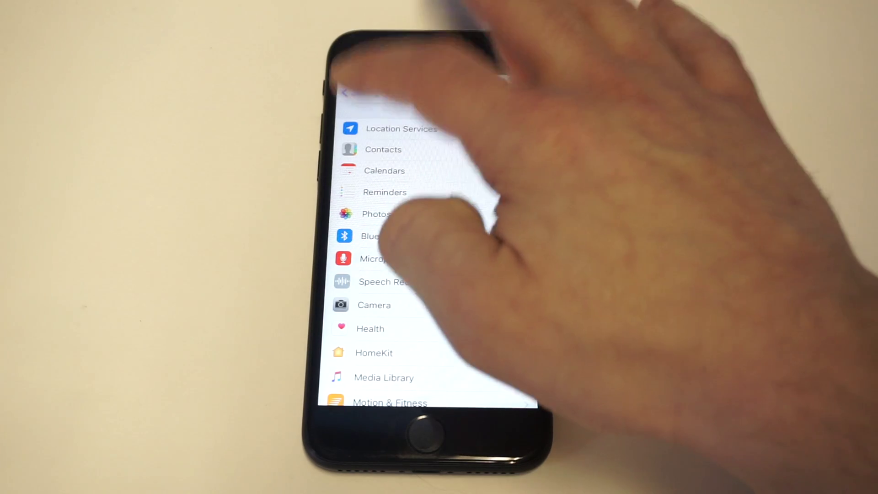
- Review the Background App Refresh app toggles under General, leaving every app allowed
left_click(361, 93)
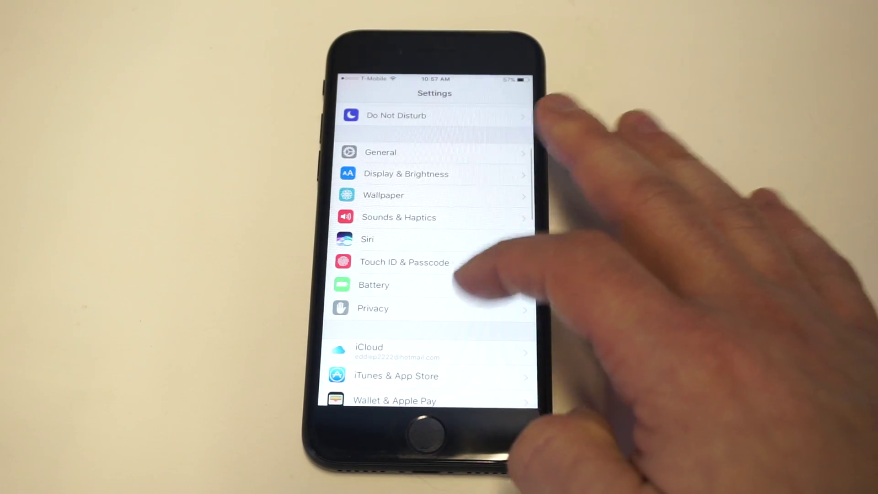
scroll(456, 283, "down", 2)
scroll(439, 308, "up", 3)
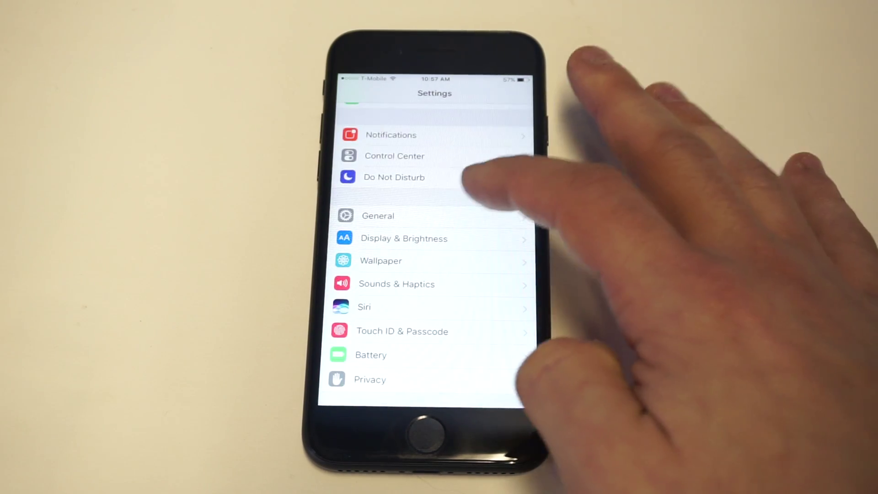
left_click(480, 193)
scroll(463, 255, "down", 2)
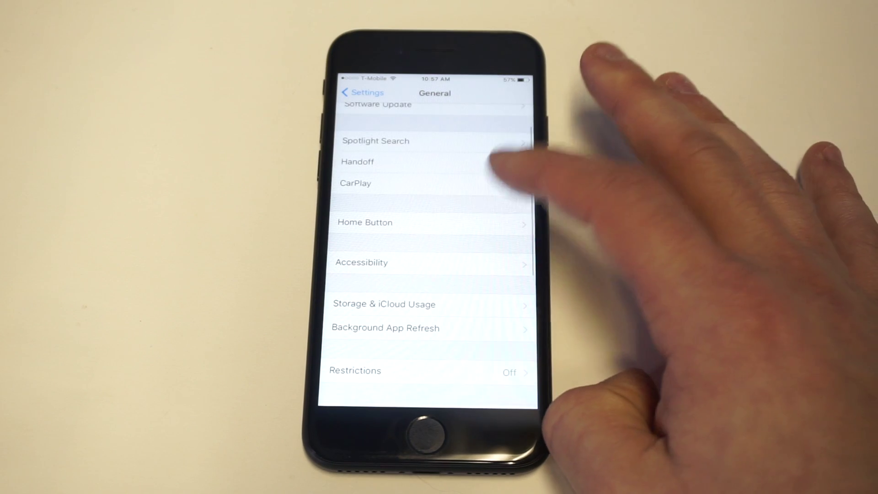
left_click(411, 328)
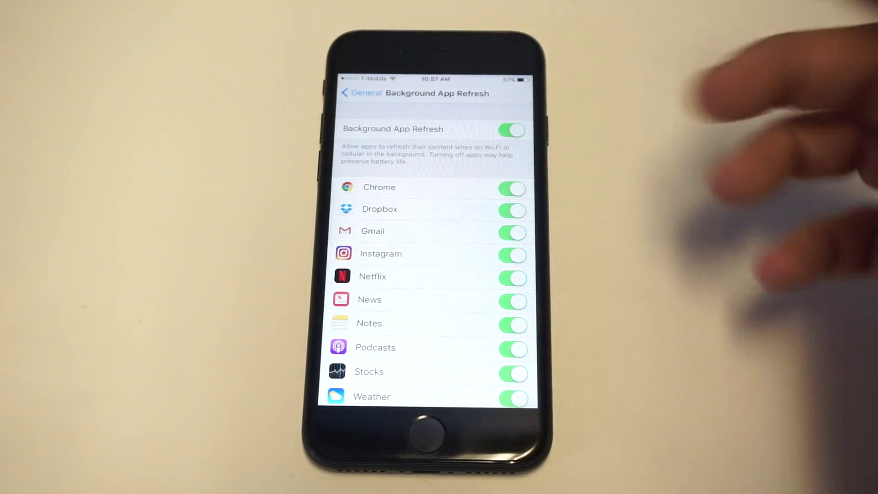
scroll(439, 262, "down", 2)
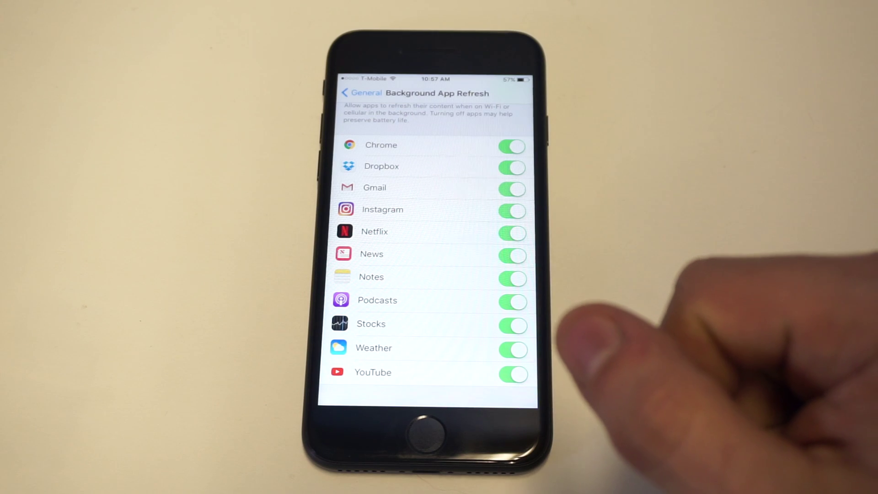
scroll(432, 261, "up", 2)
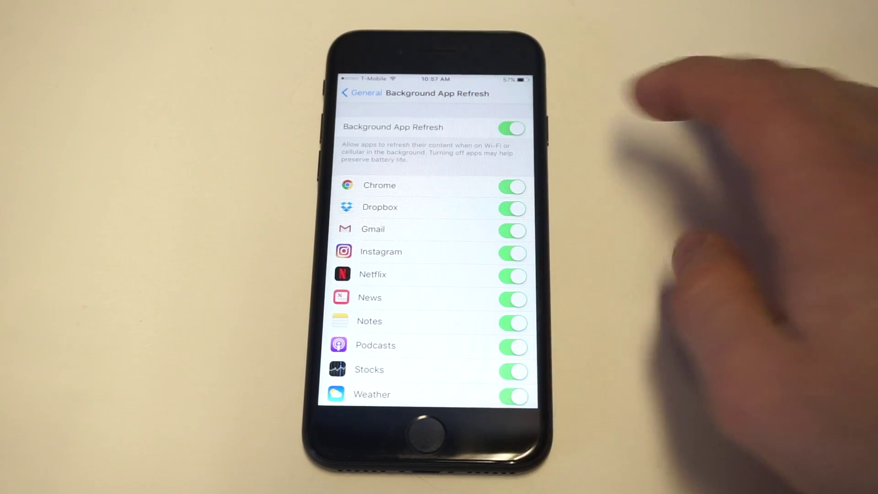
left_click(511, 128)
left_click(357, 93)
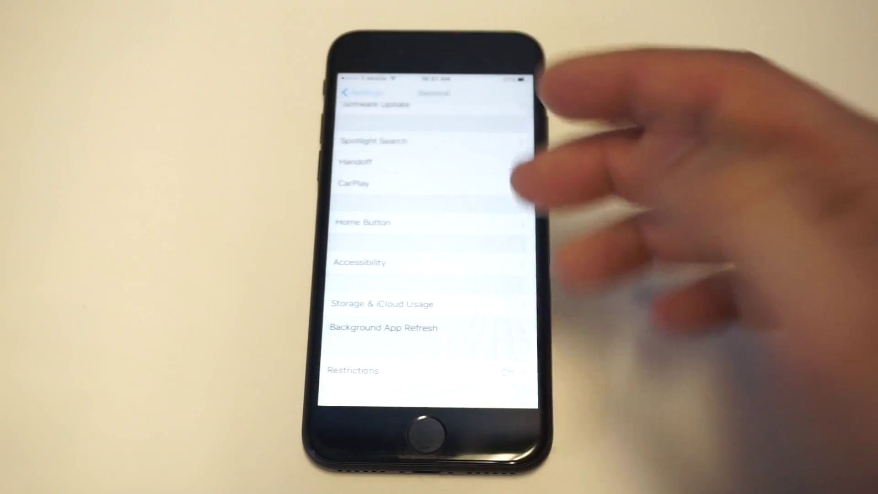
scroll(490, 255, "down", 5)
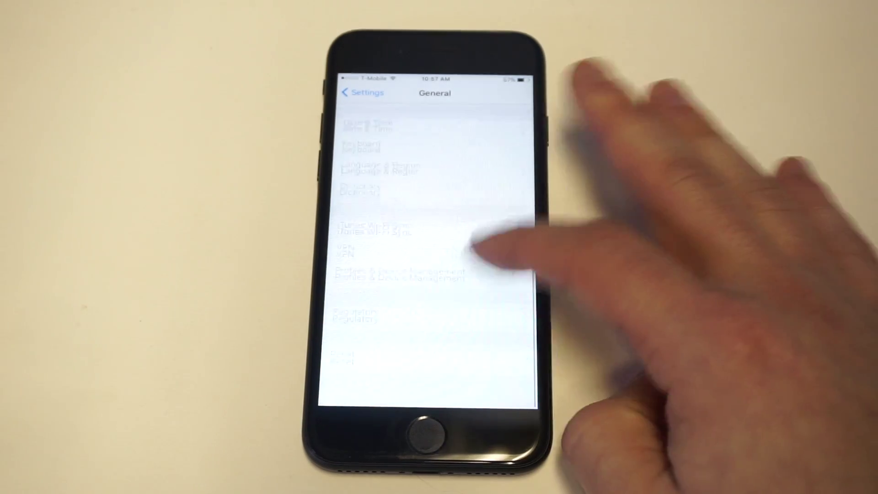
- View Reset All Settings and Erase All Content and Settings without resetting anything
left_click(446, 339)
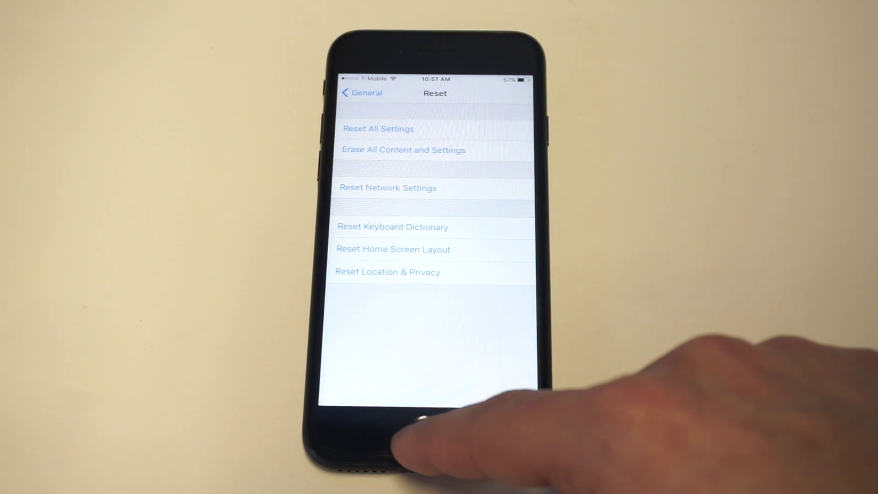
- Leave Settings for the home screen app icons without performing any reset
left_click(422, 437)
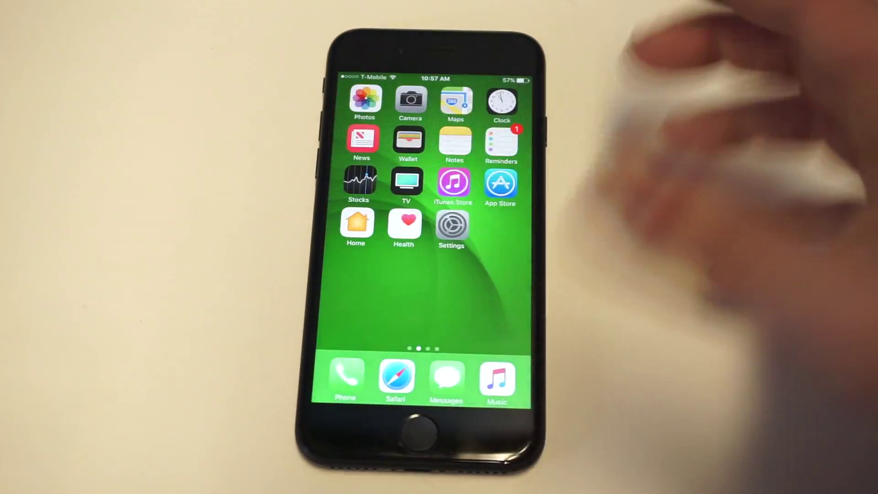